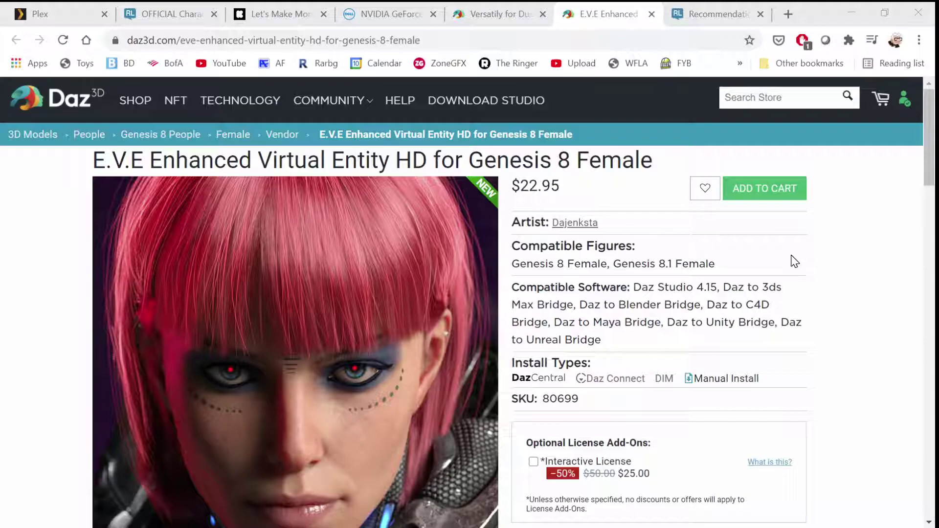
- Review the E.V.E Enhanced Virtual Entity HD product page, including its preview images, details and included features
scroll(816, 258, down, 11)
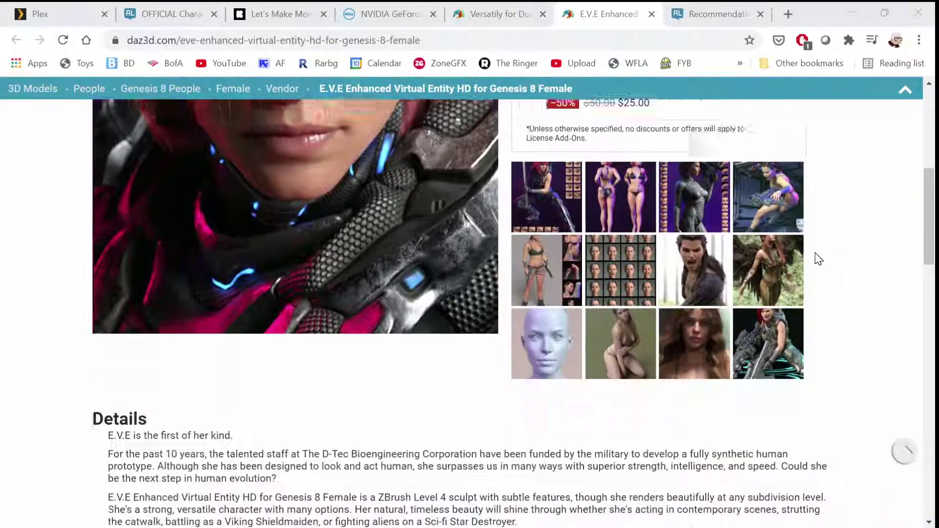
scroll(817, 258, down, 2)
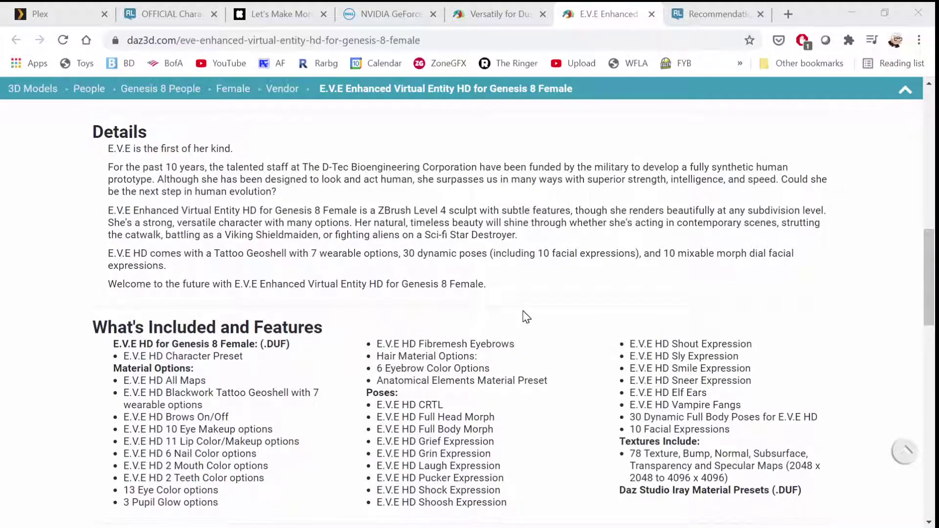
scroll(524, 315, up, 10)
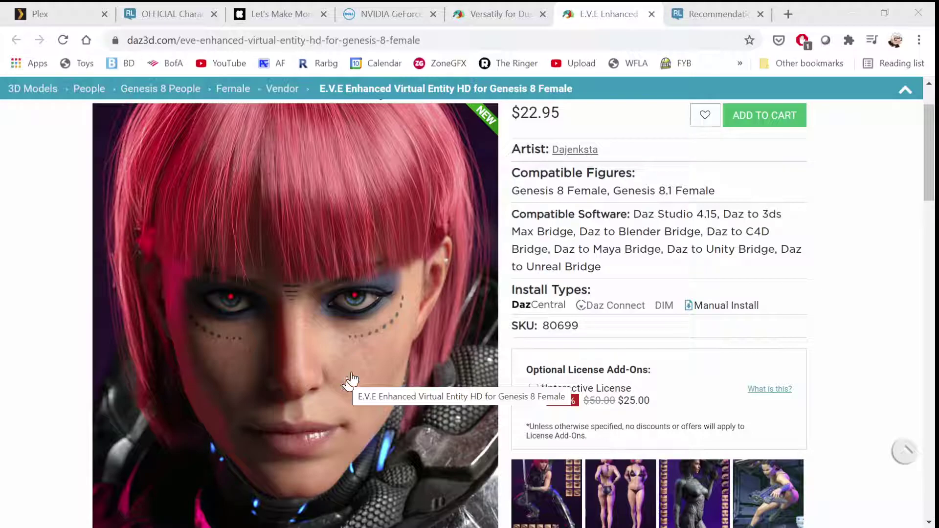
scroll(352, 379, down, 1)
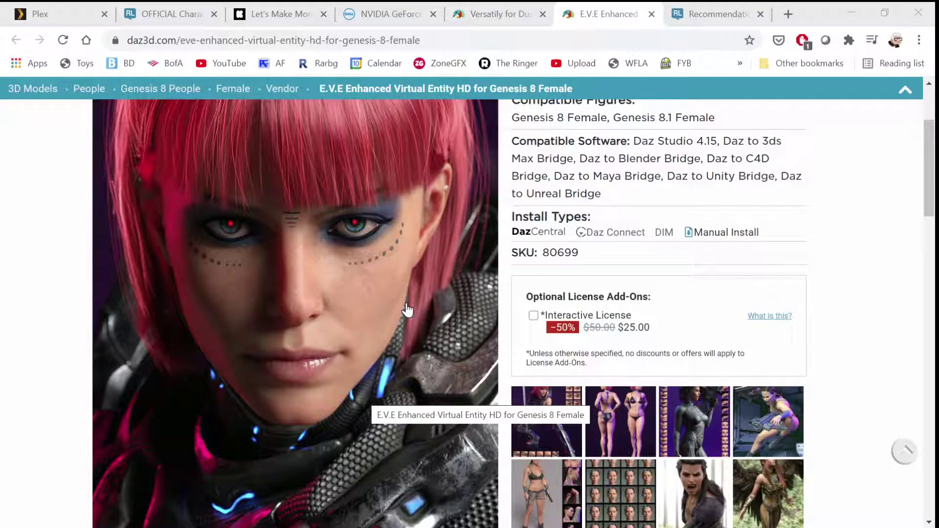
scroll(393, 311, up, 3)
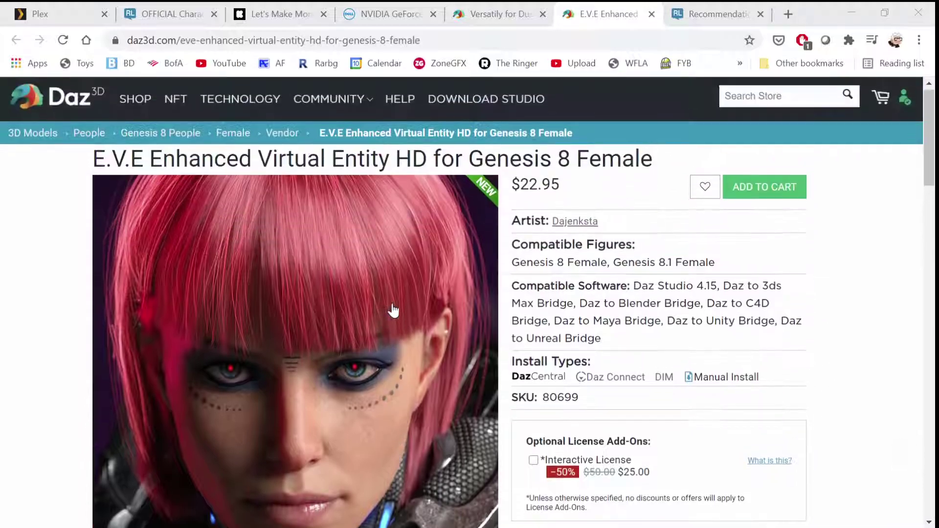
scroll(393, 311, down, 3)
scroll(392, 310, up, 3)
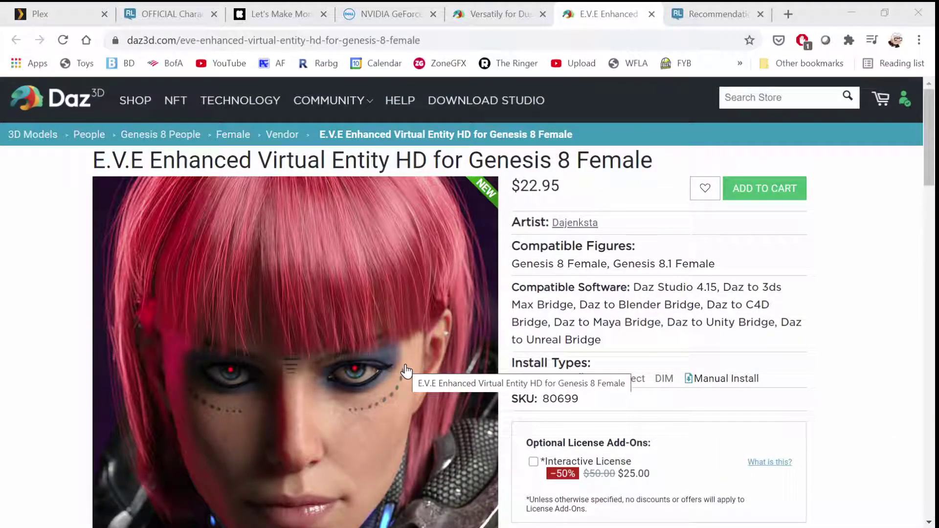
scroll(406, 371, down, 2)
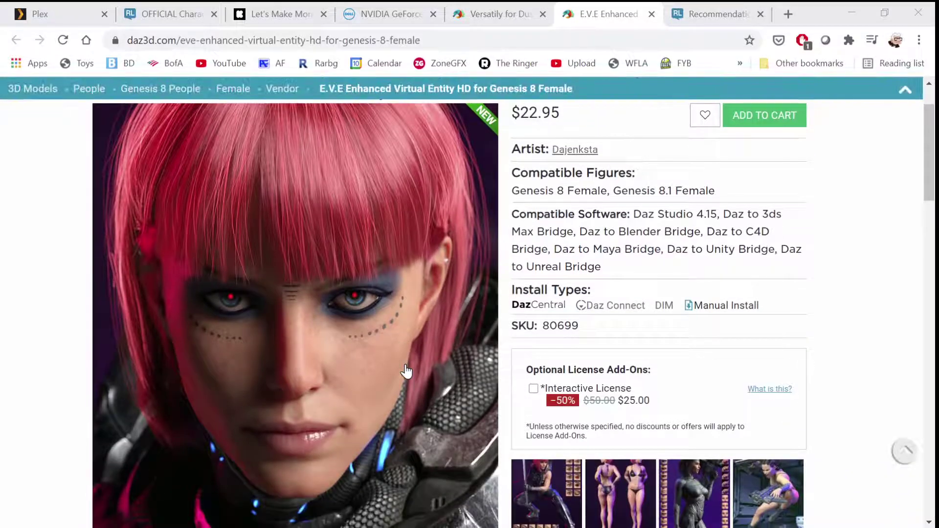
- Switch to DAZ Studio and select the Genesis 8 Female Shell under EVE HD to inspect the hexagon tattoo on the figure
click(845, 10)
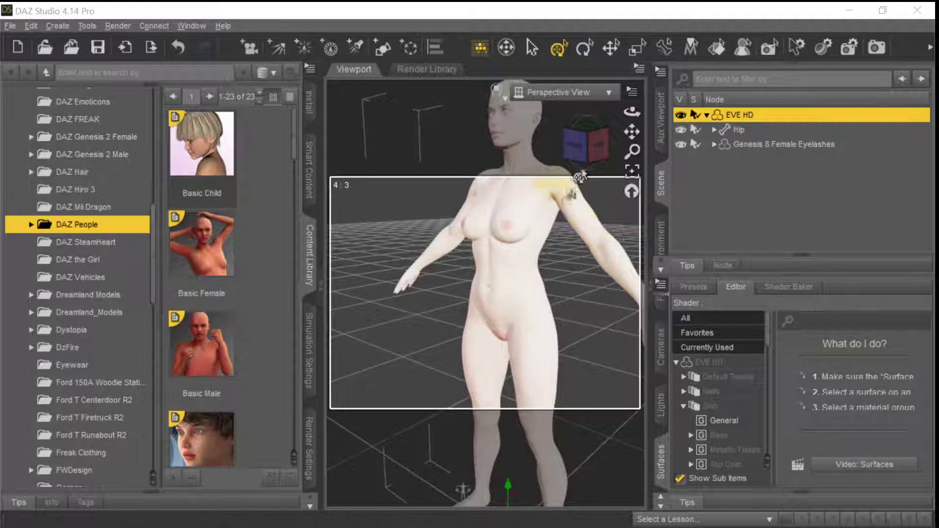
drag(631, 124, 489, 207)
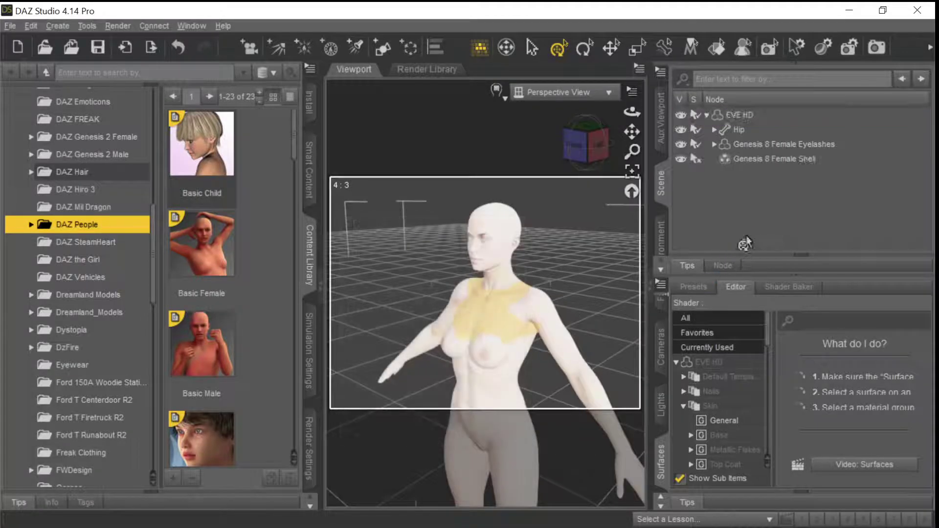
click(780, 159)
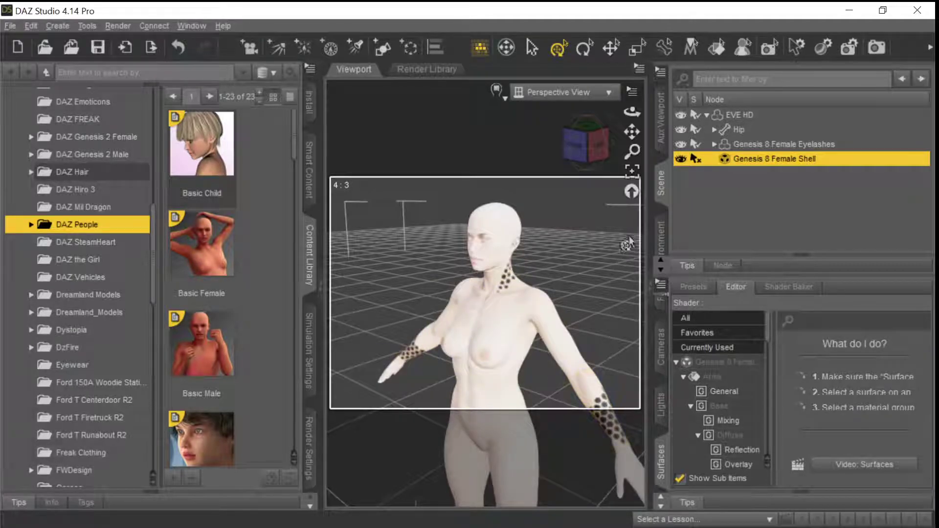
drag(633, 111, 495, 116)
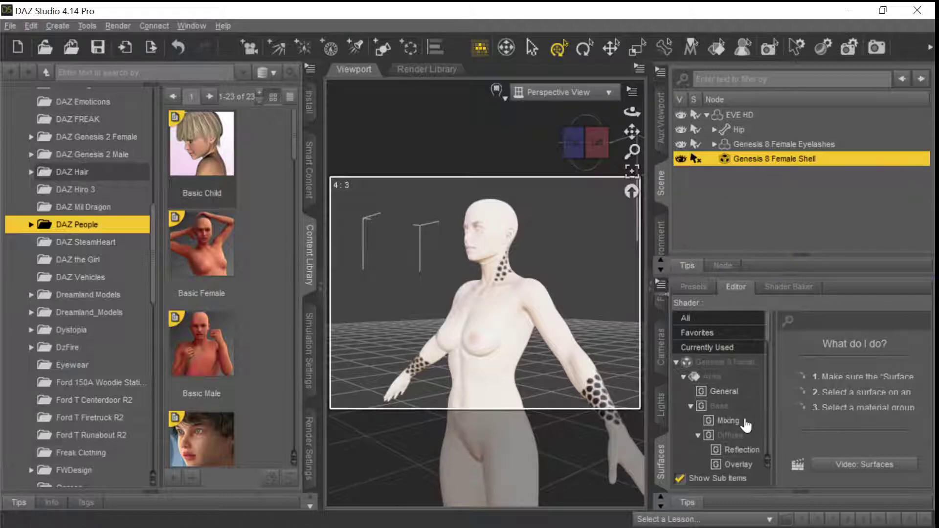
- Look through the shell's surfaces and check the Base Color texture file used by its Arms surface
scroll(745, 426, down, 6)
scroll(745, 425, down, 5)
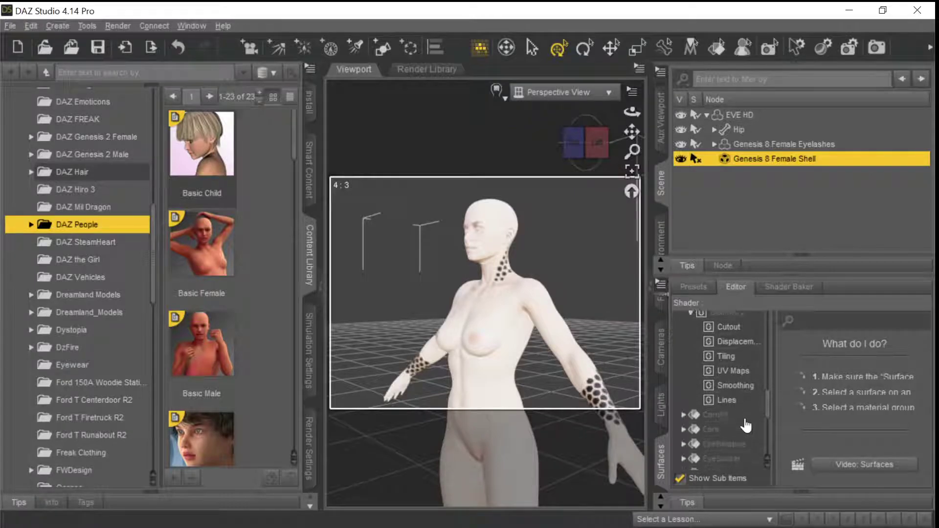
scroll(745, 425, up, 5)
scroll(746, 425, up, 2)
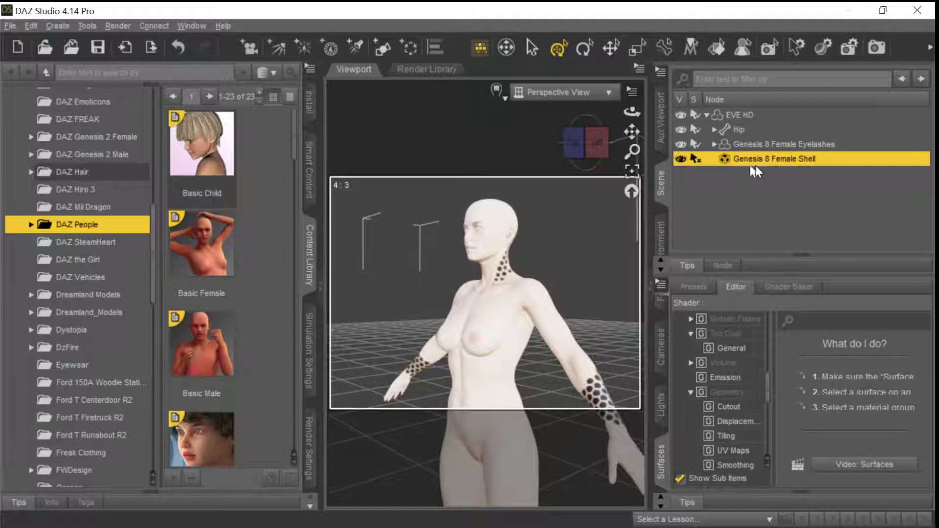
scroll(738, 381, up, 6)
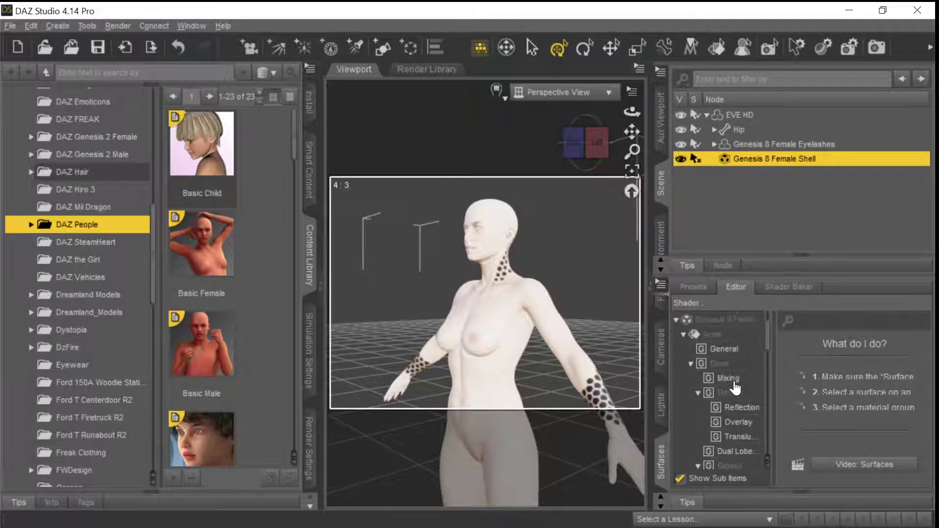
click(723, 365)
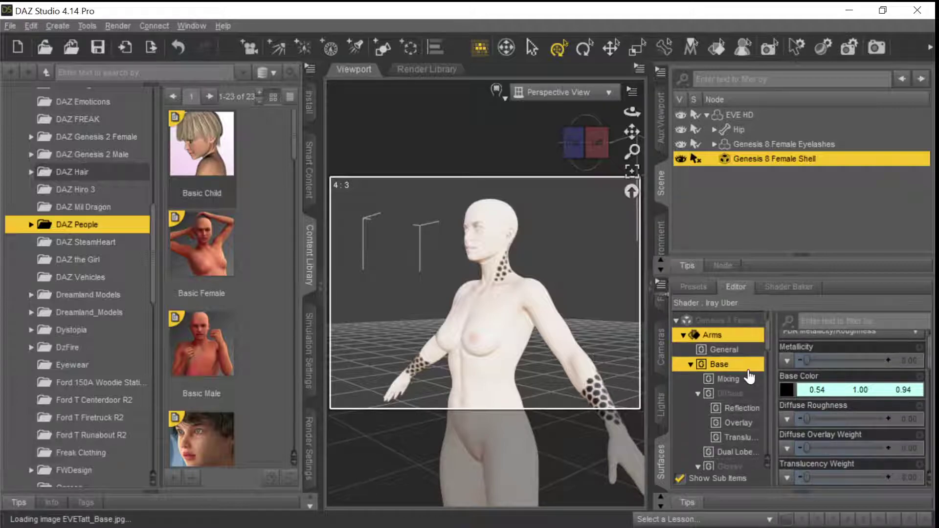
mouse_move(783, 400)
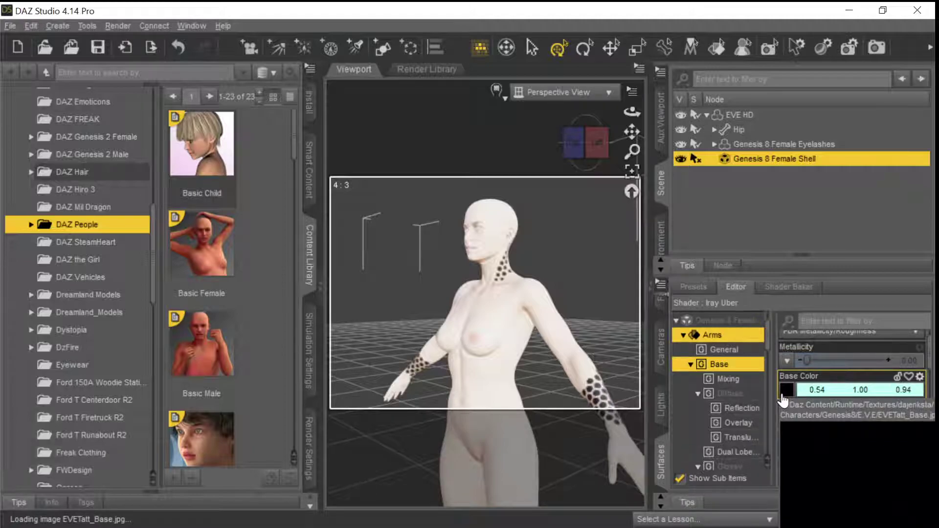
- Browse the E.V.E texture folder from the shell's Arms Base Color map and close it without choosing an image
click(786, 389)
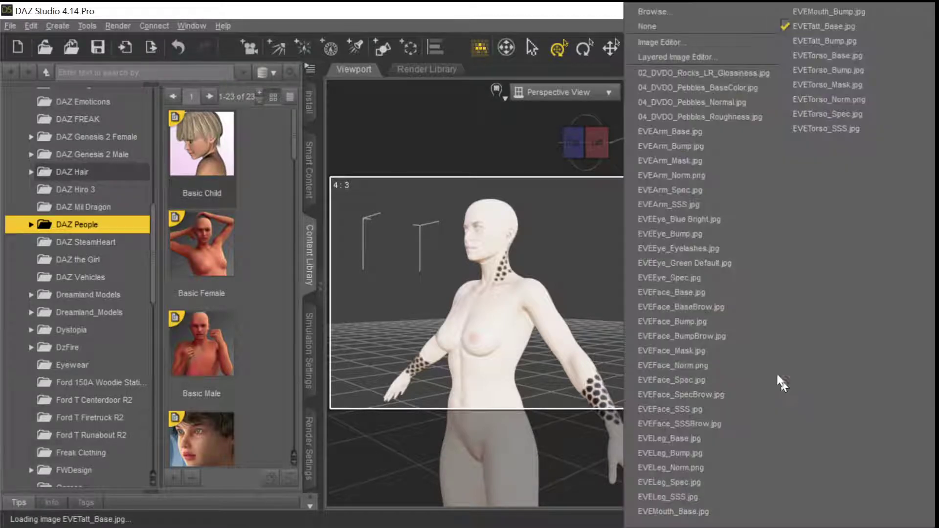
click(676, 16)
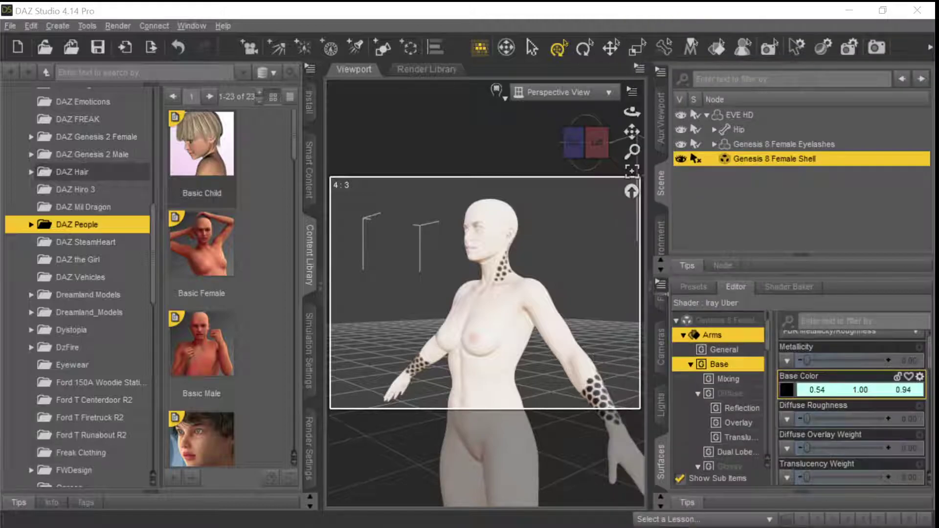
drag(133, 82, 196, 109)
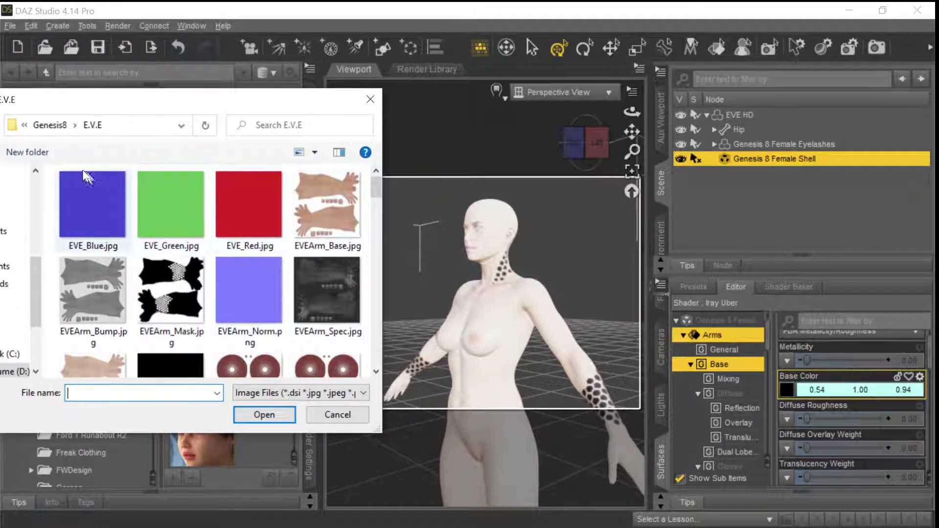
drag(66, 99, 5, 112)
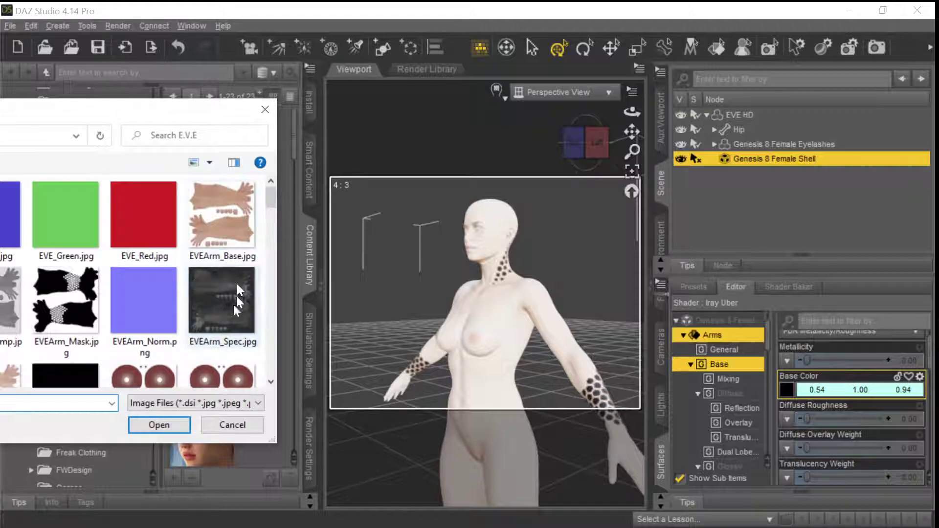
drag(5, 110, 190, 110)
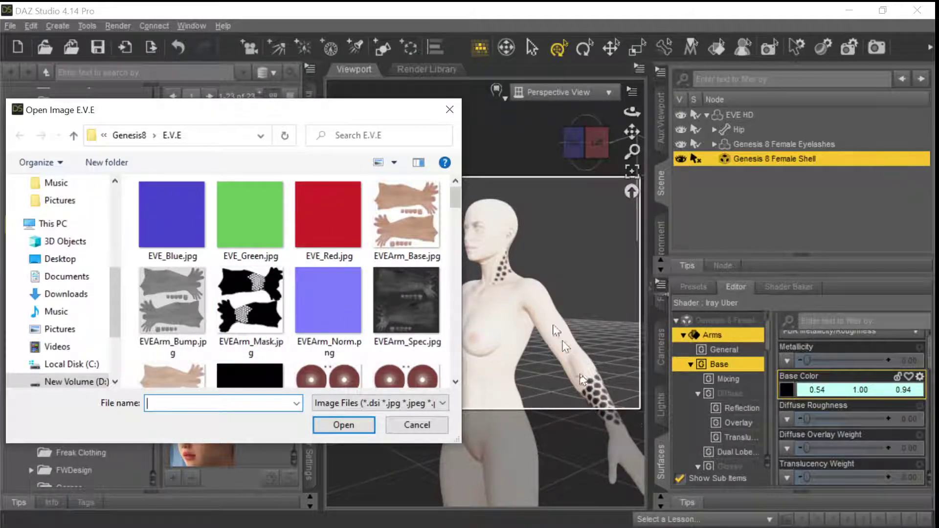
click(450, 109)
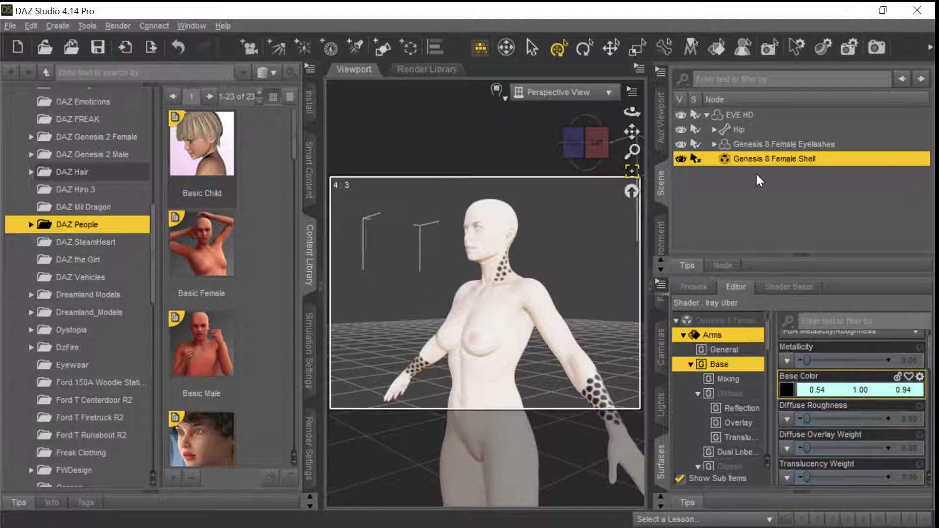
- Delete the Genesis 8 Female Shell and show the Base Color texture of EVE HD's own Arms surface
key(Delete)
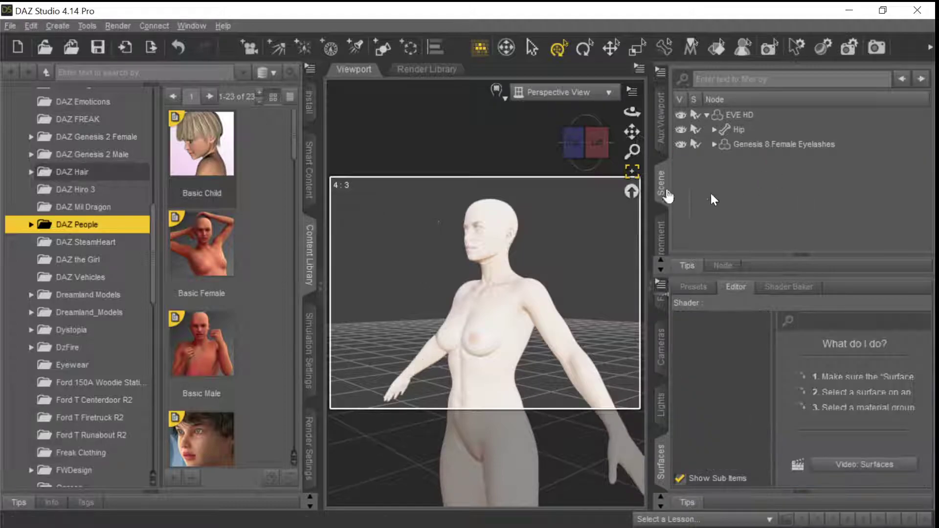
click(744, 116)
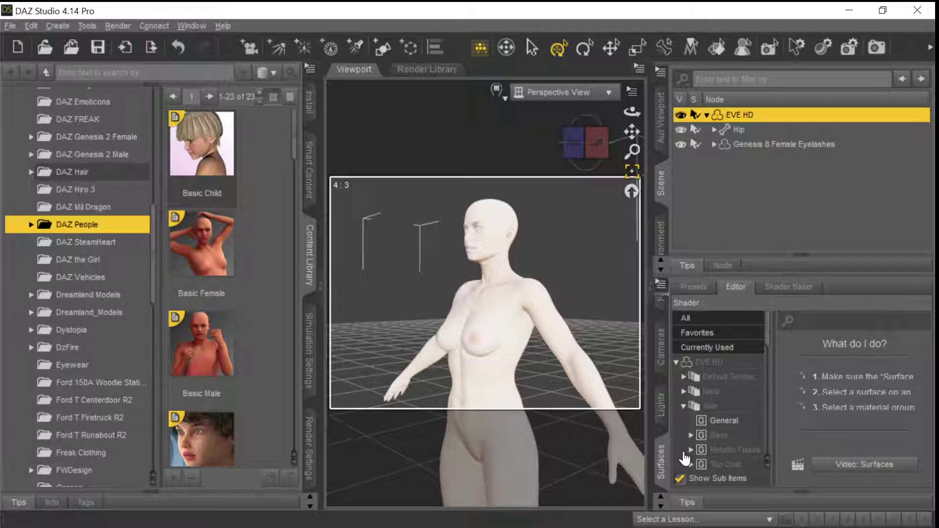
scroll(685, 459, down, 5)
scroll(688, 452, down, 1)
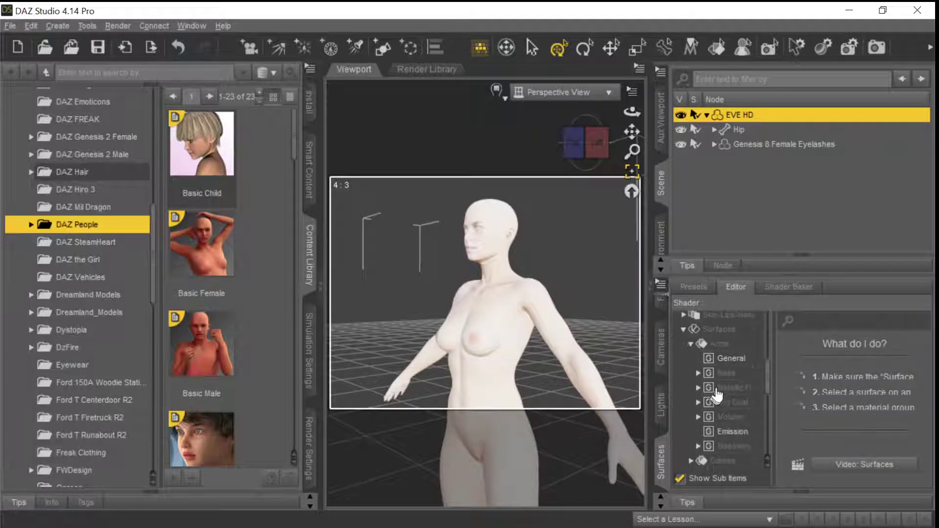
click(728, 376)
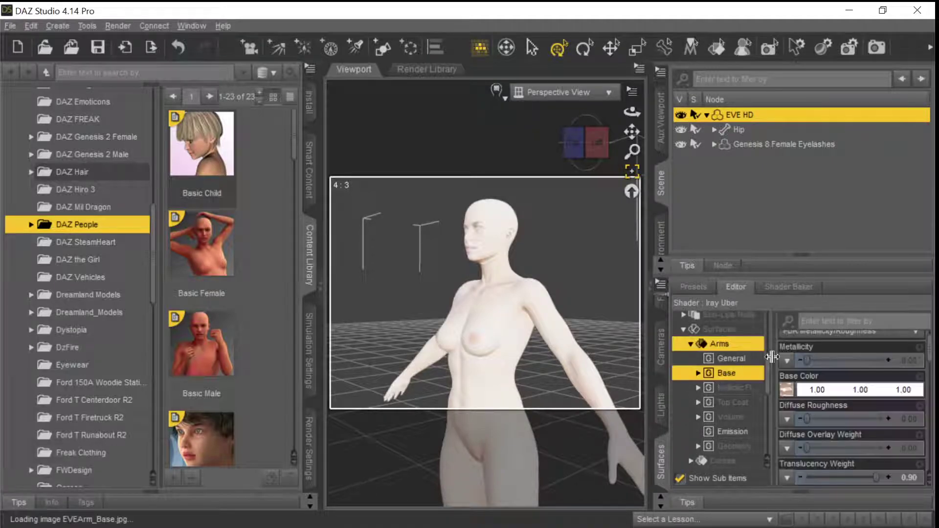
mouse_move(789, 393)
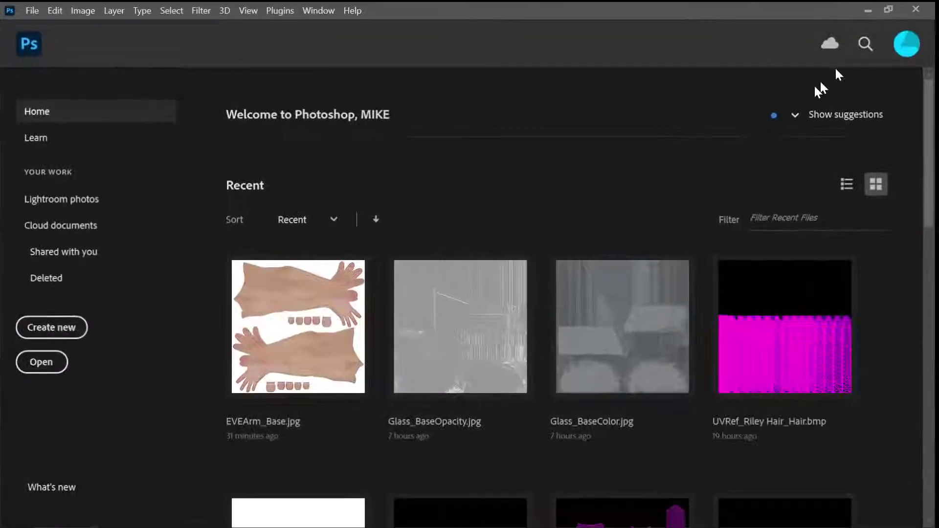
- Open EVEArm_Base.jpg in Photoshop and place EVEArm_Mask.jpg over it as a full-canvas layer
click(296, 324)
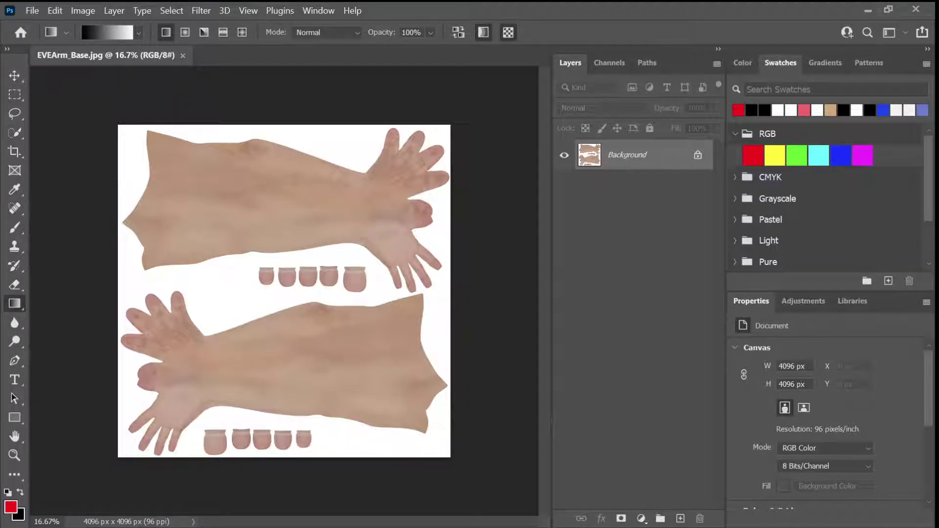
drag(0, 43, 119, 41)
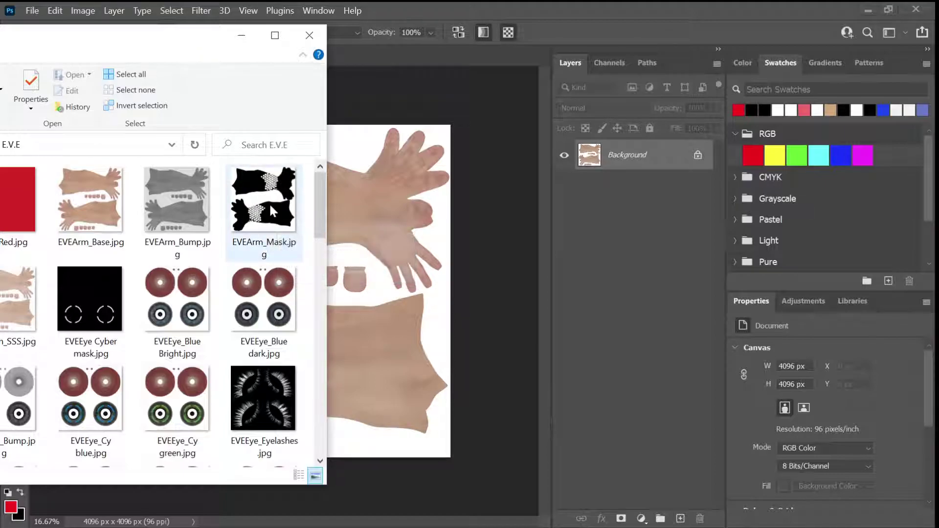
click(268, 203)
drag(267, 202, 374, 267)
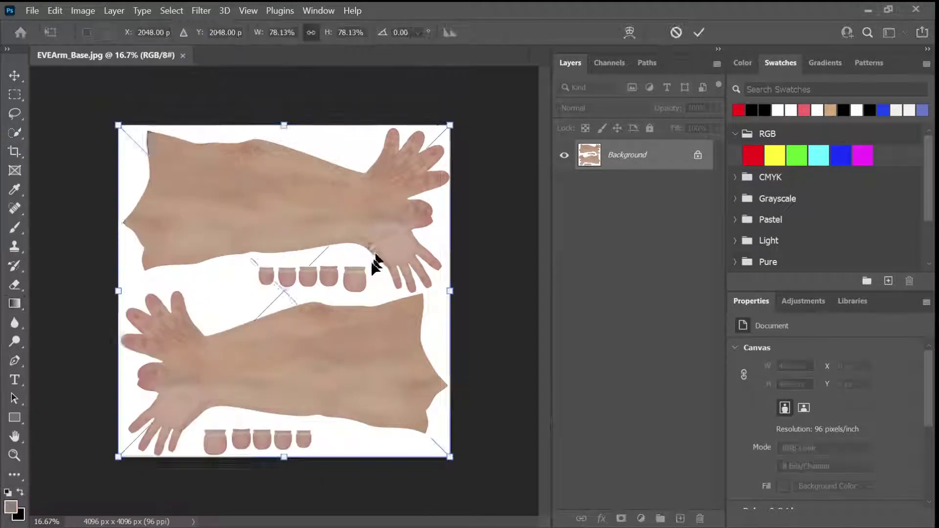
click(700, 32)
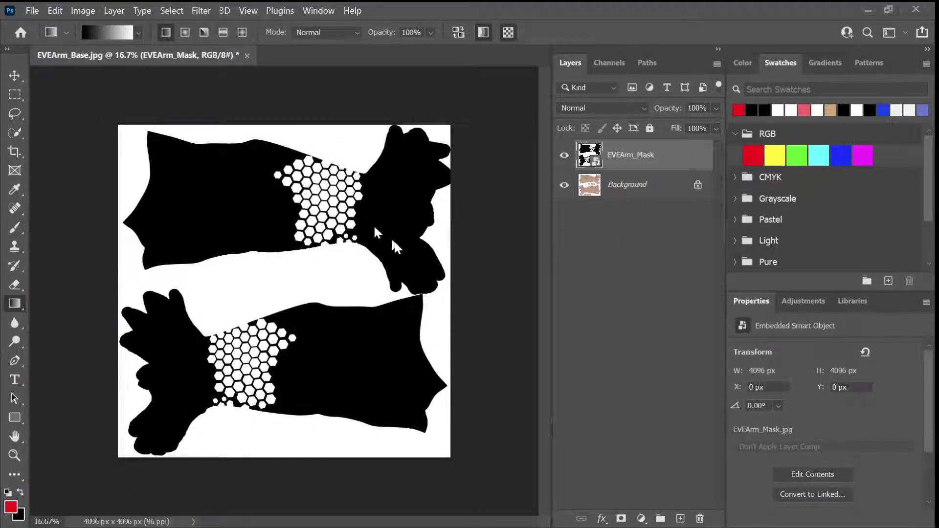
- Rasterize the EVEArm_Mask layer and set its blend mode to Subtract
right_click(672, 154)
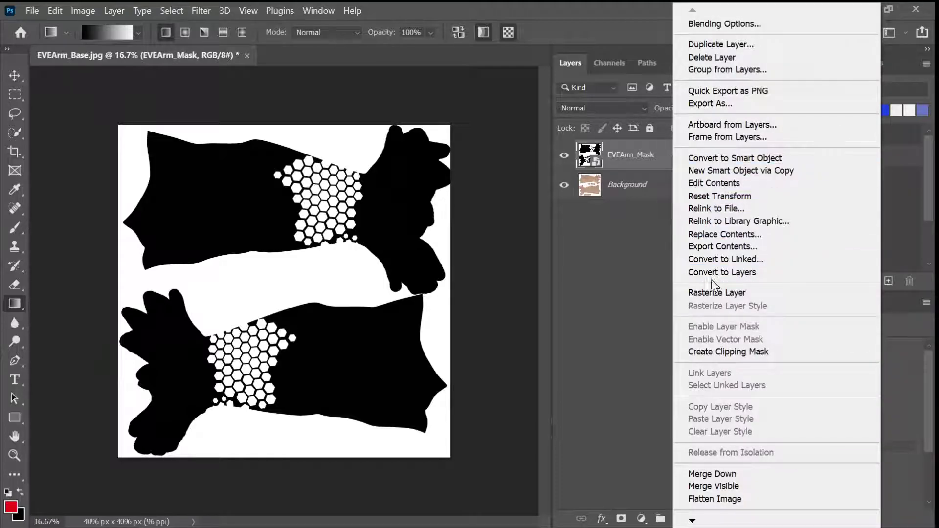
click(719, 293)
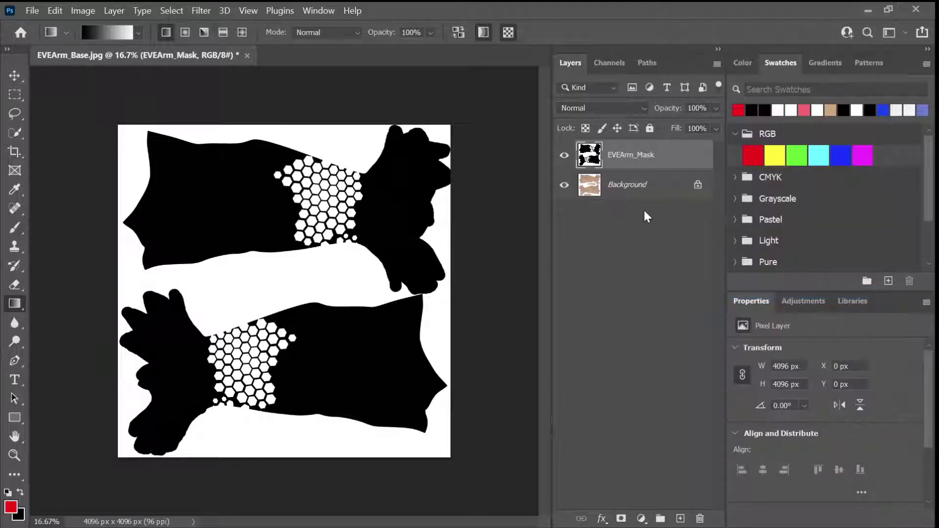
right_click(673, 160)
click(627, 427)
drag(621, 159, 632, 519)
click(644, 109)
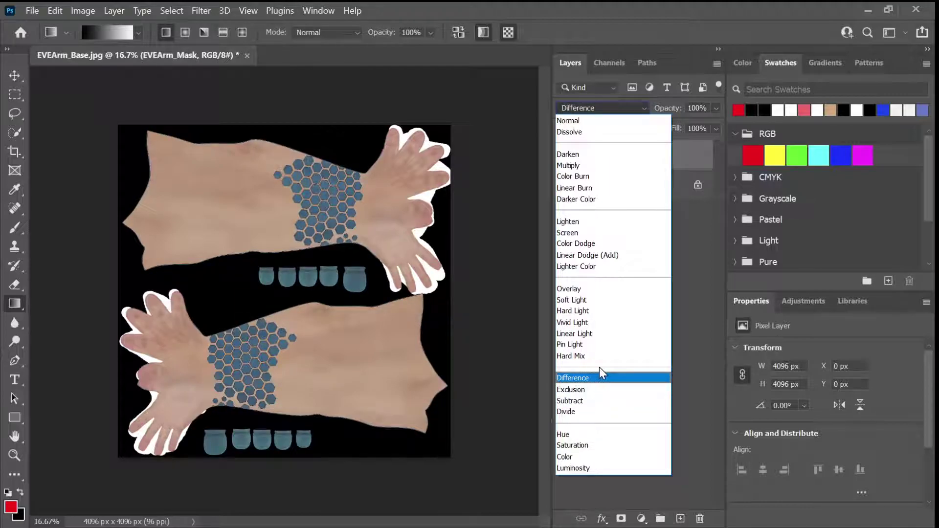
click(600, 402)
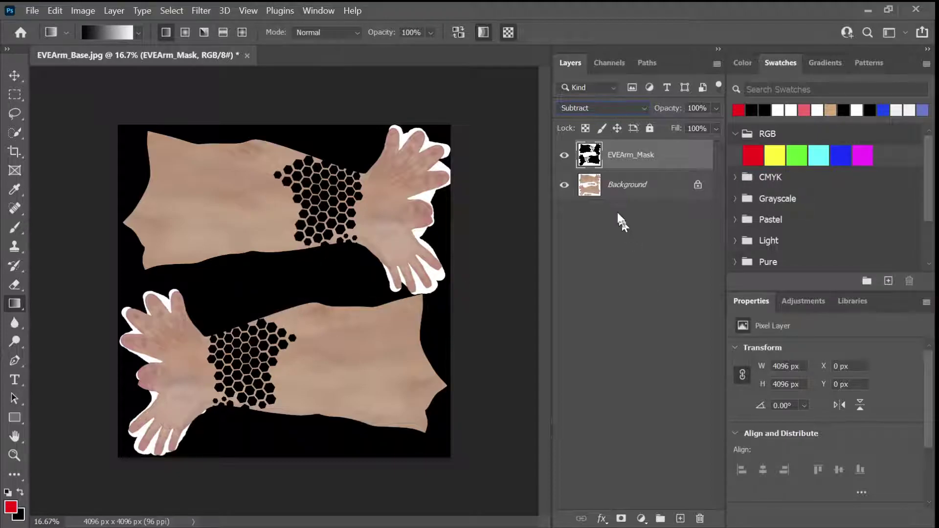
- Export the combined arm texture as EVEArm_Base.png to the Exports folder, replacing the existing file
click(30, 12)
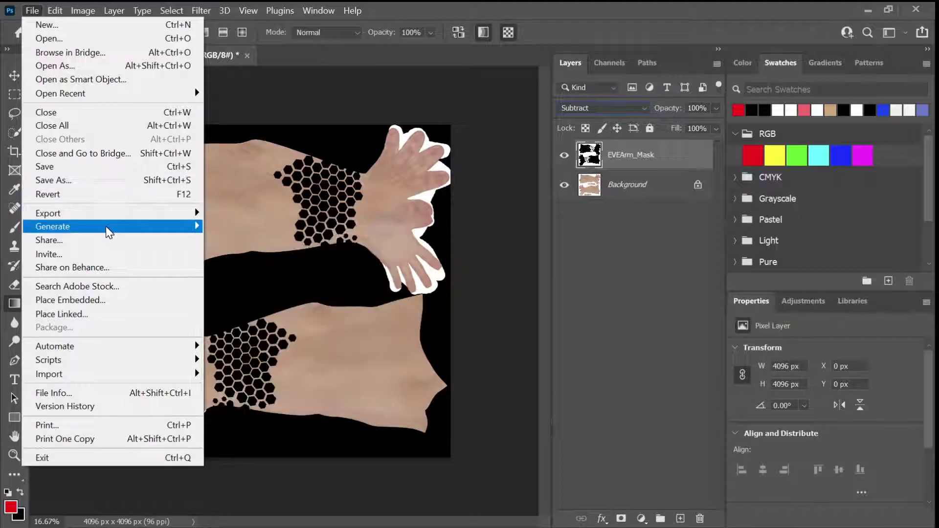
mouse_move(112, 224)
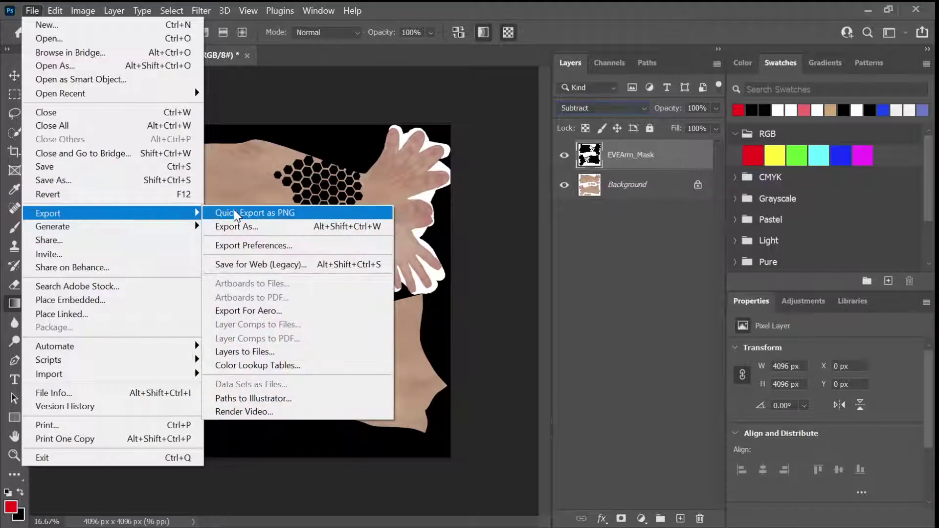
click(234, 211)
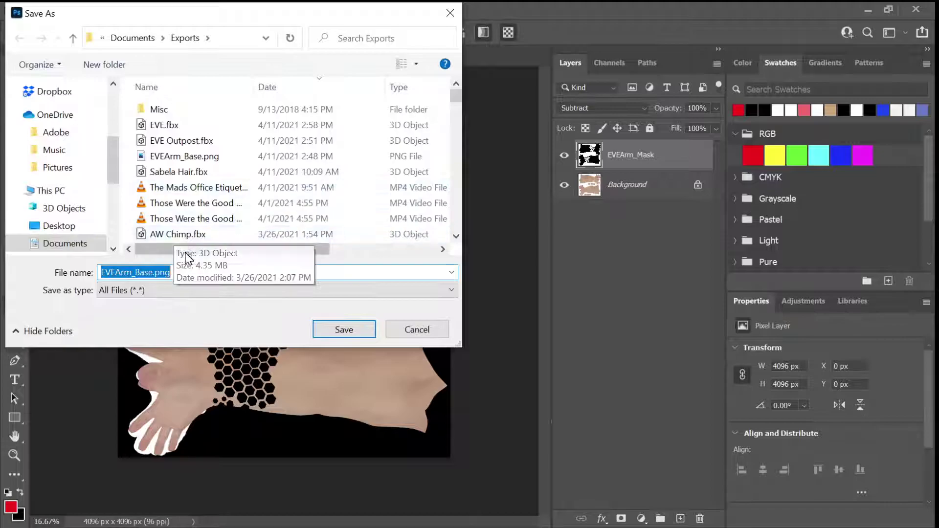
click(345, 330)
click(509, 277)
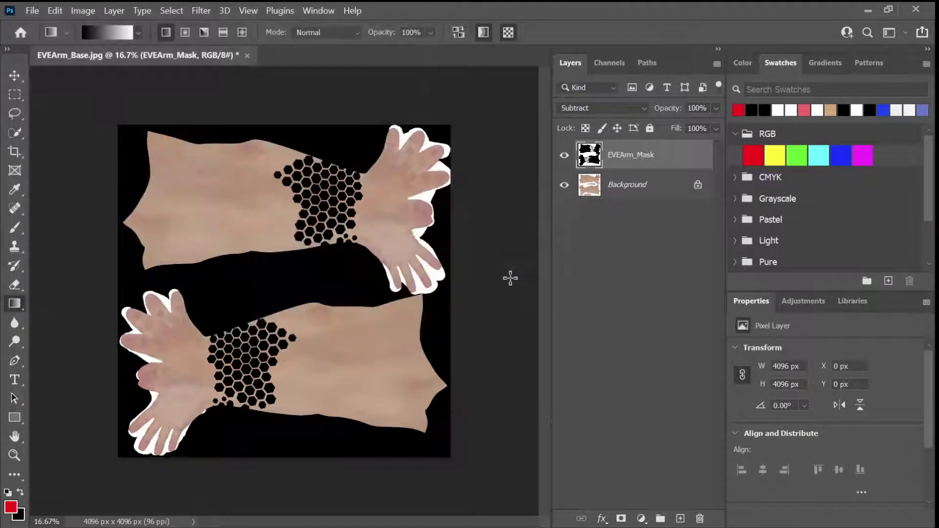
- Switch to DAZ Studio and apply the exported hexagon-tattoo arm texture as the Base Color map of EVE HD's Arms surface
click(867, 15)
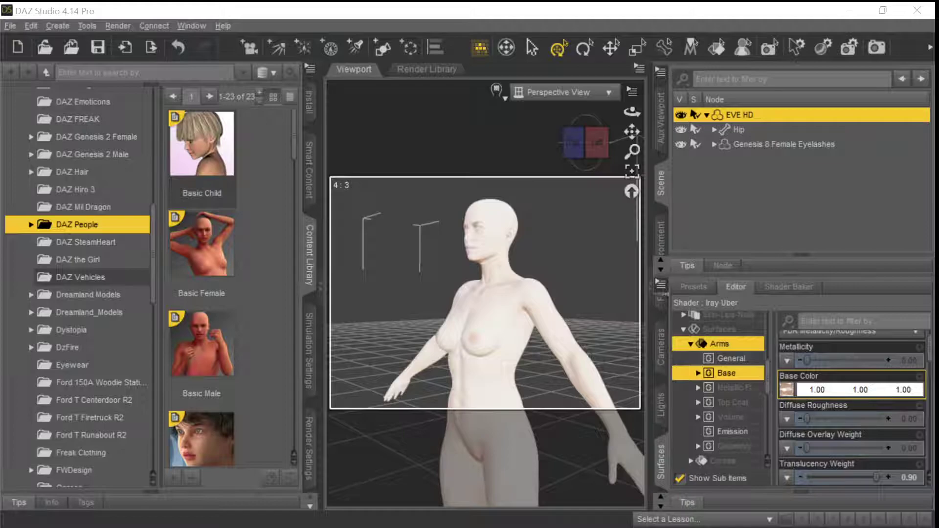
drag(430, 313, 784, 392)
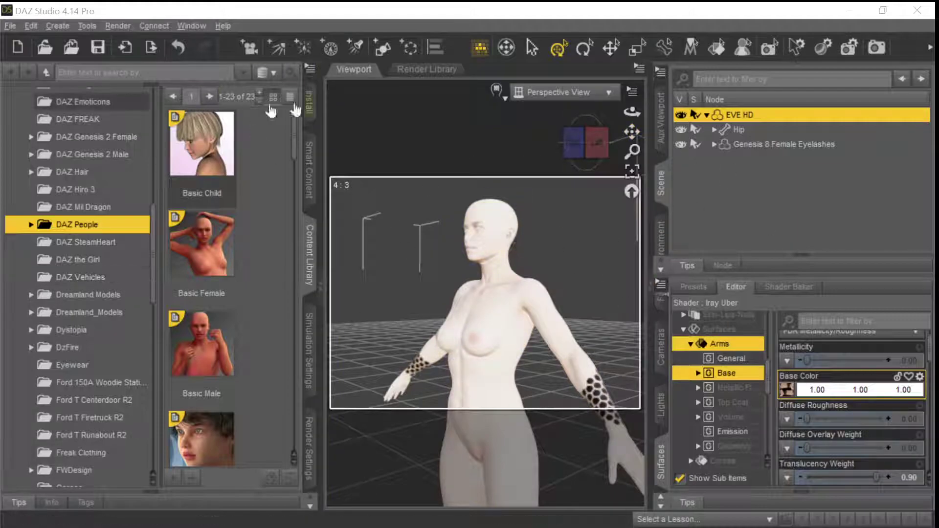
click(10, 26)
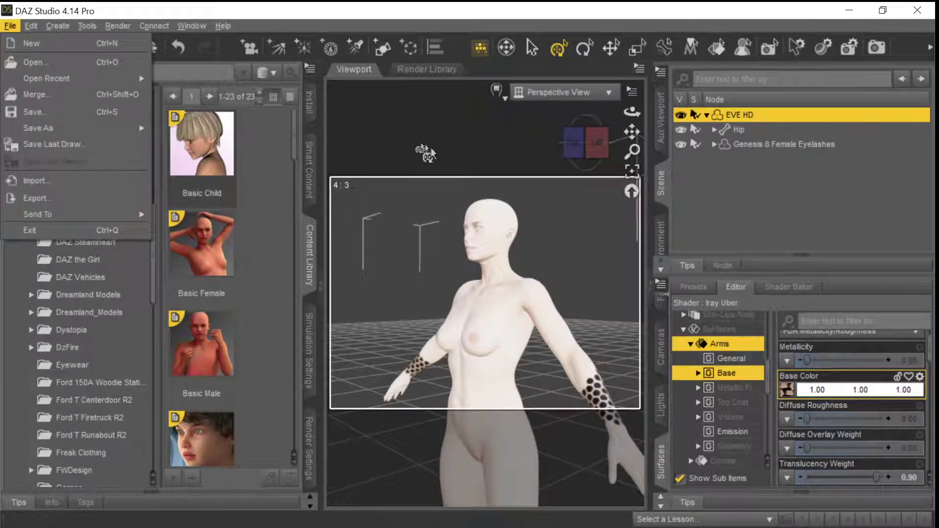
- Switch to Character Creator 3 and start importing EVE.fbx from the Exports folder with the CC3+ Transformer
click(850, 12)
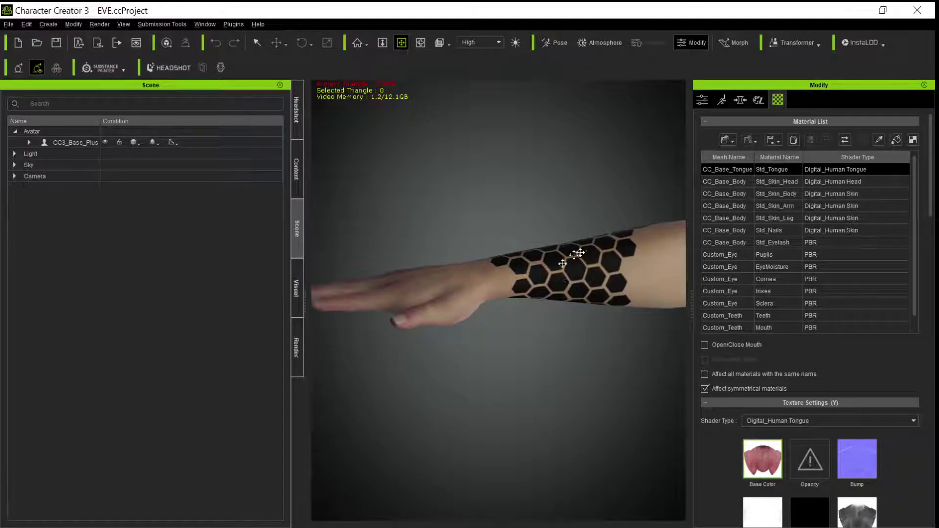
click(804, 44)
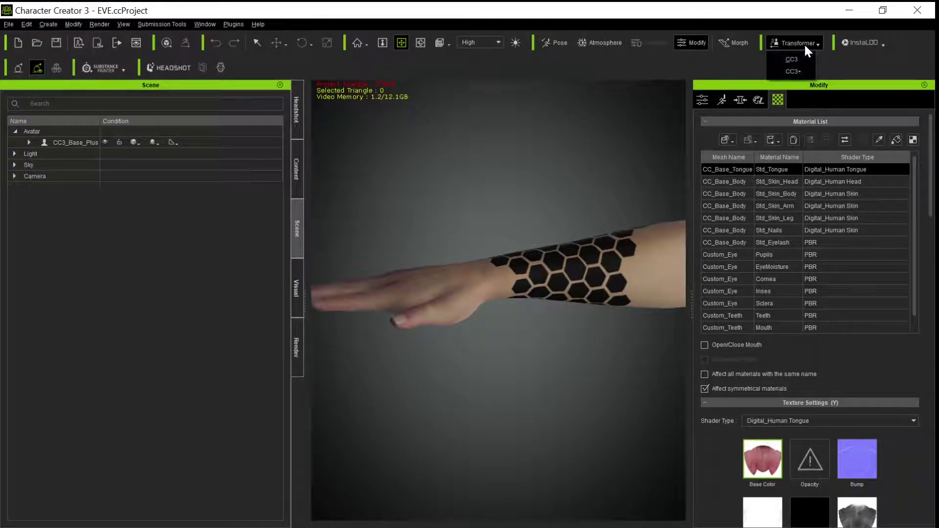
click(798, 72)
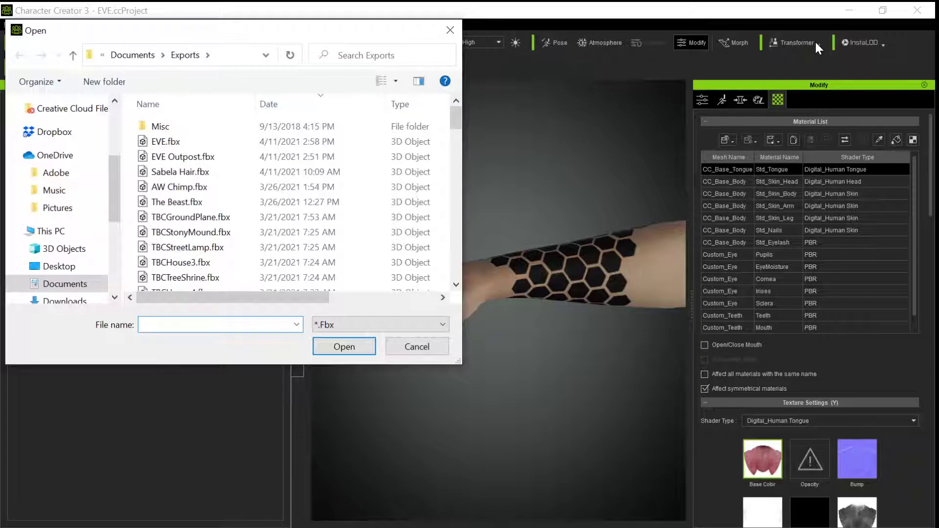
click(167, 142)
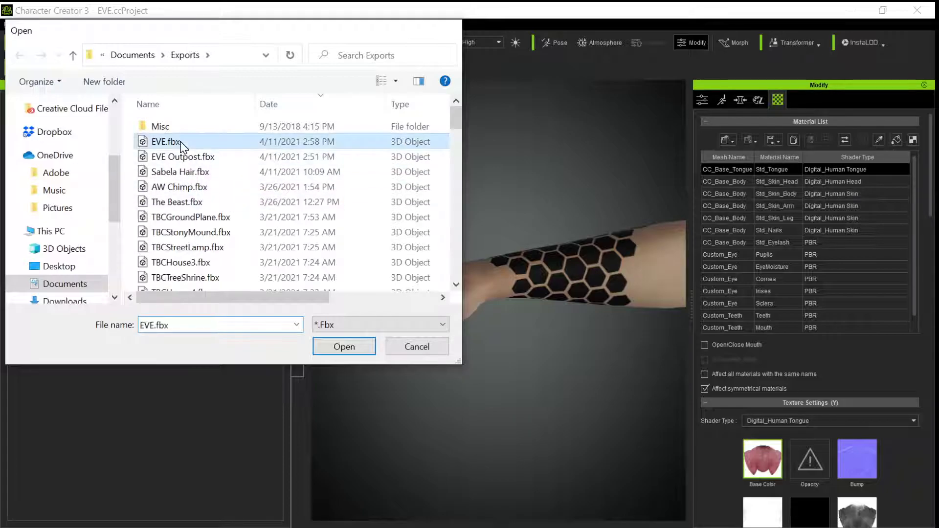
double_click(167, 142)
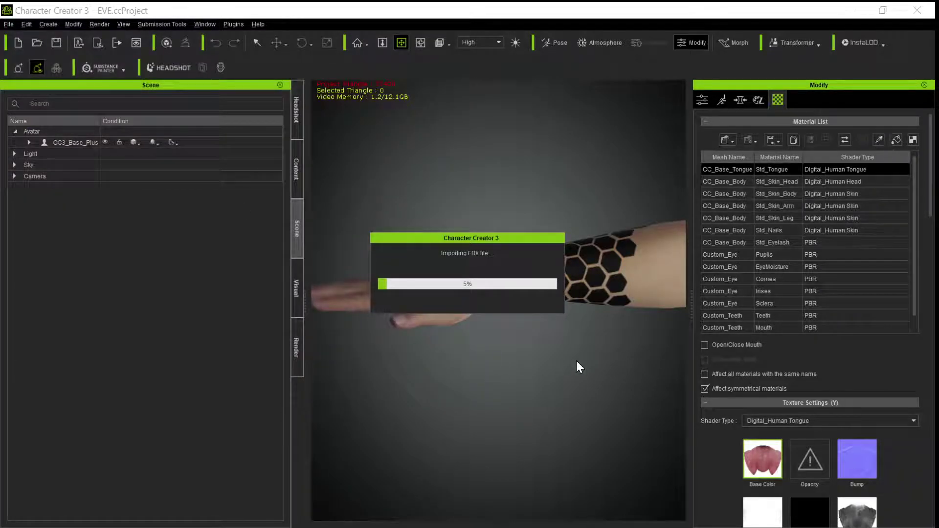
click(442, 306)
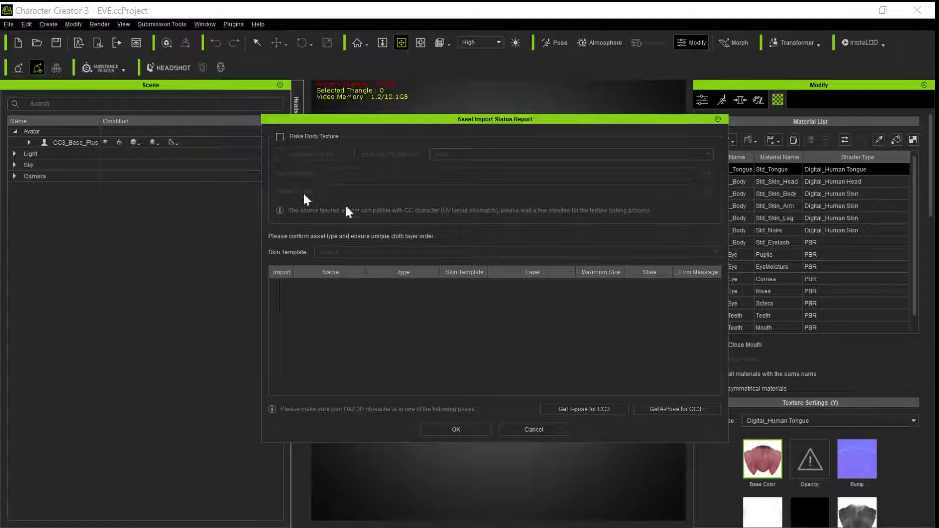
- Enable Bake Body Texture for the import, review the Bake Max Texture Size options, and cancel the import
click(279, 137)
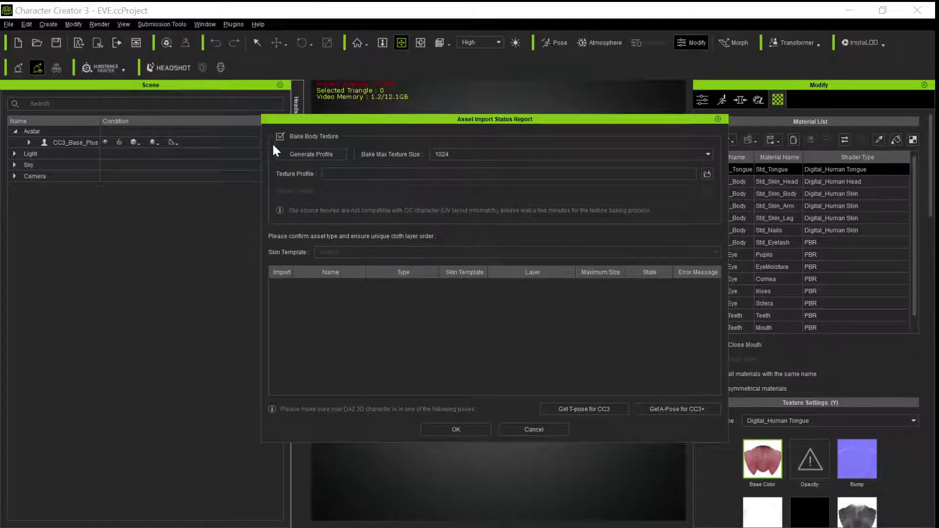
click(440, 152)
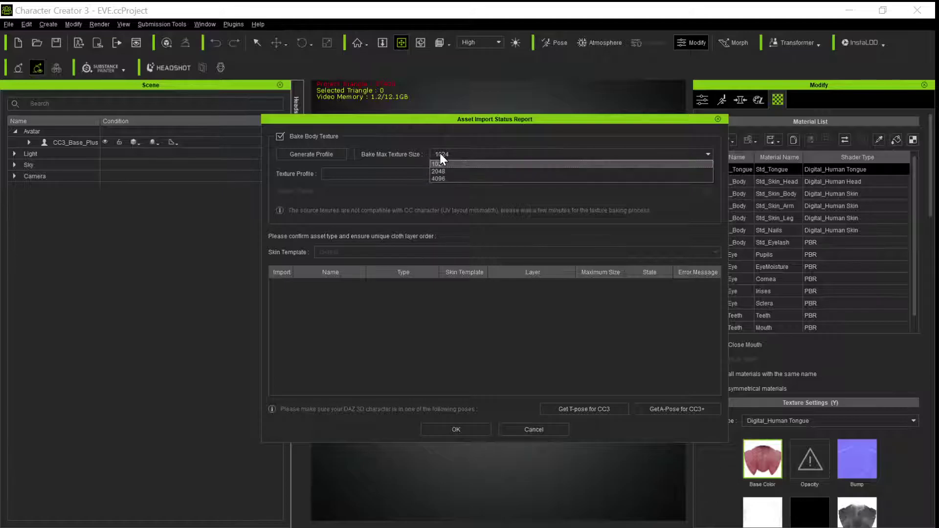
click(478, 224)
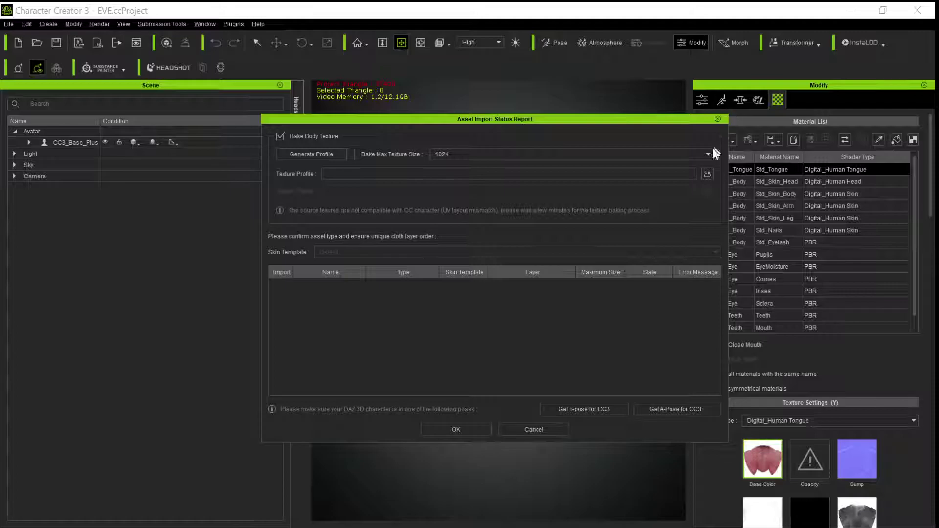
click(541, 433)
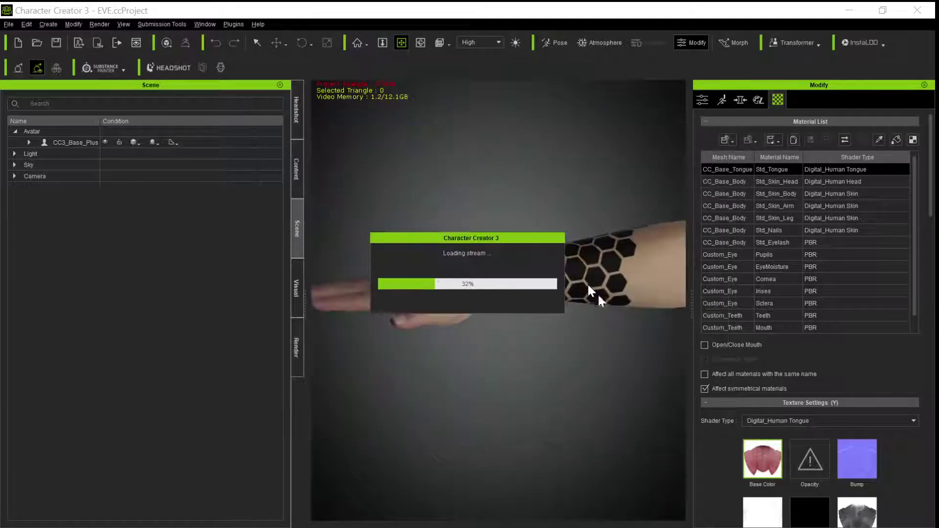